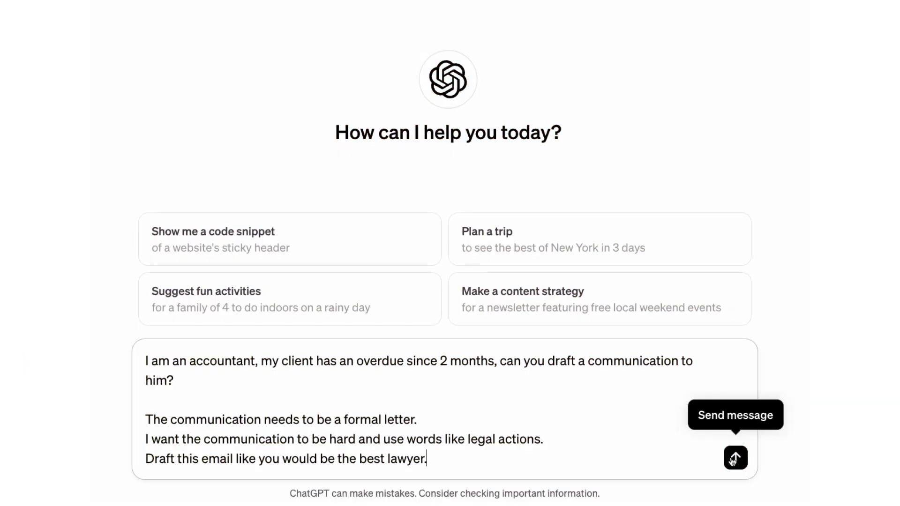
Send the prompt asking ChatGPT to draft a formal letter about the client's two-month overdue account
{"action": "left_click", "coordinate": [735, 458]}
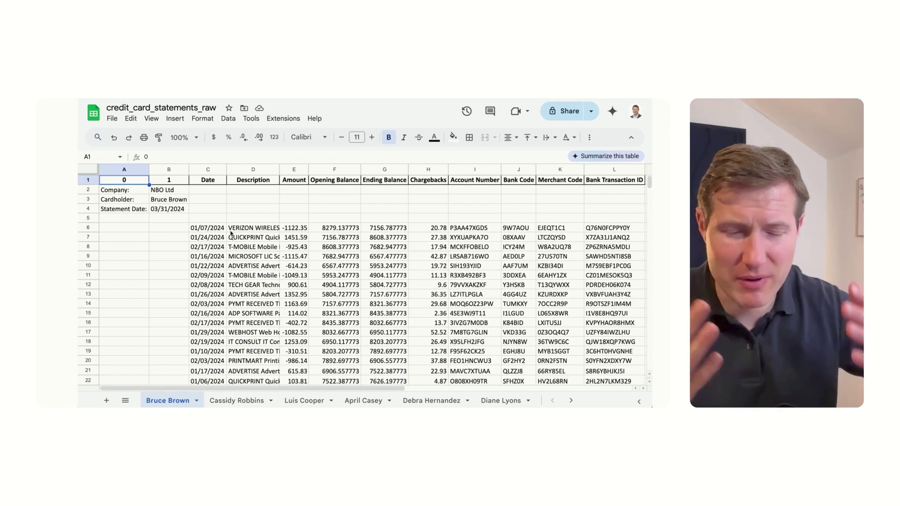
Select the company and cardholder rows 2–5, view all six cardholder tabs, and return to the first
{"action": "left_click_drag", "start_coordinate": [88, 190], "coordinate": [87, 208]}
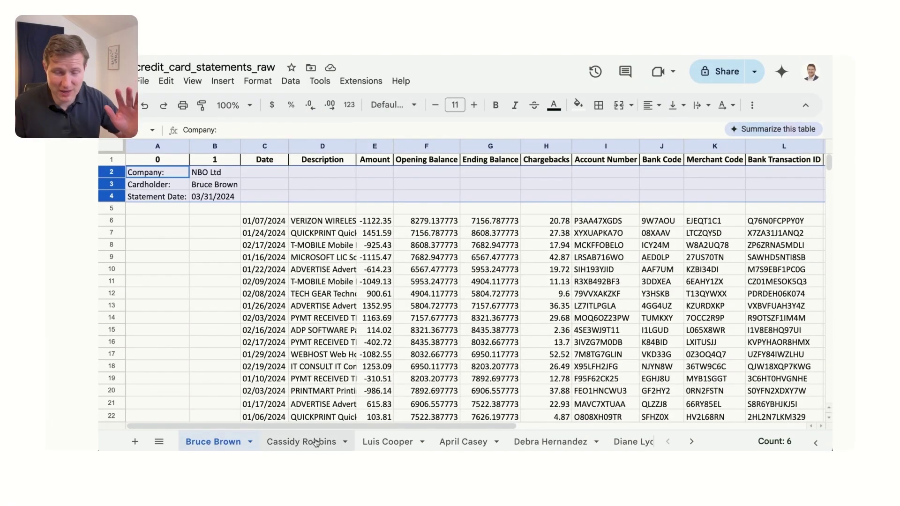
{"action": "left_click", "coordinate": [316, 443]}
{"action": "left_click", "coordinate": [393, 441]}
{"action": "left_click", "coordinate": [458, 439]}
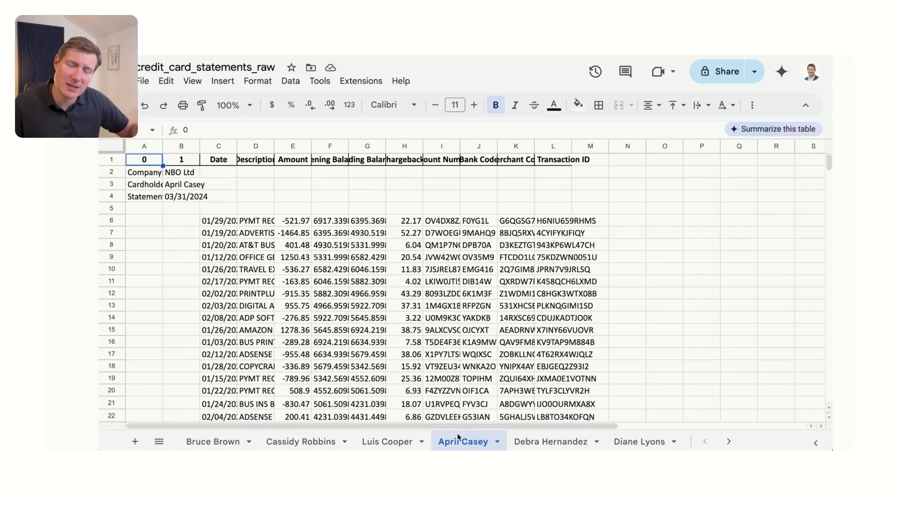
{"action": "left_click", "coordinate": [538, 441]}
{"action": "left_click", "coordinate": [638, 438]}
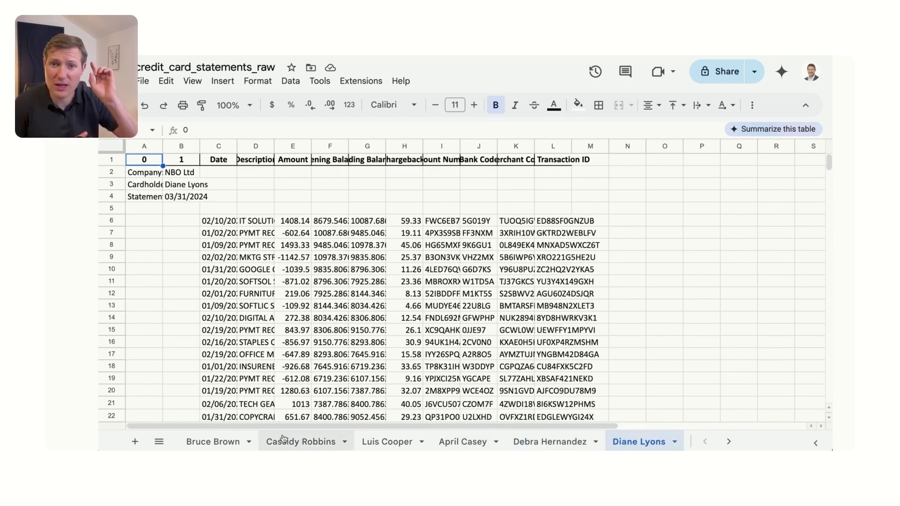
{"action": "key", "text": "ctrl+Tab"}
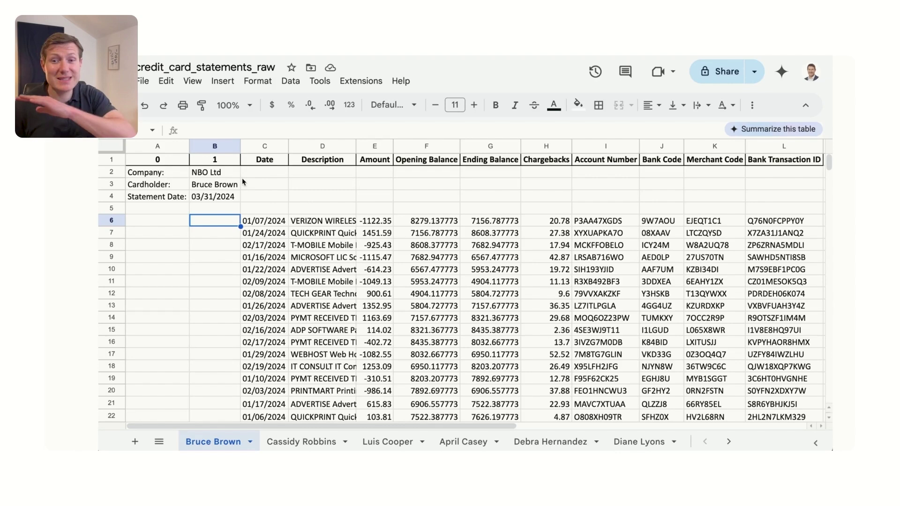
{"action": "left_click", "coordinate": [176, 164]}
{"action": "scroll", "coordinate": [201, 206], "scroll_direction": "right", "scroll_amount": 6}
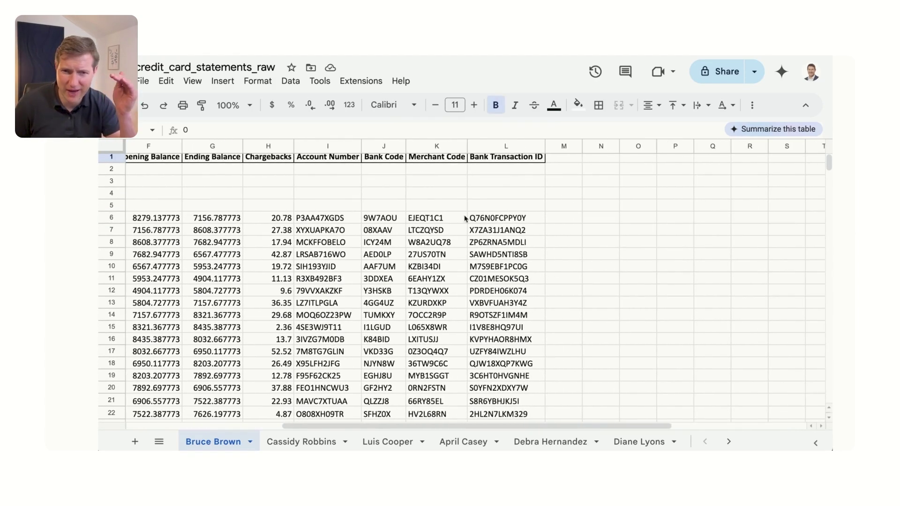
Paste sample statement rows into the prompt and ask to consolidate all the tabs in one
{"action": "key", "text": "ctrl+Tab"}
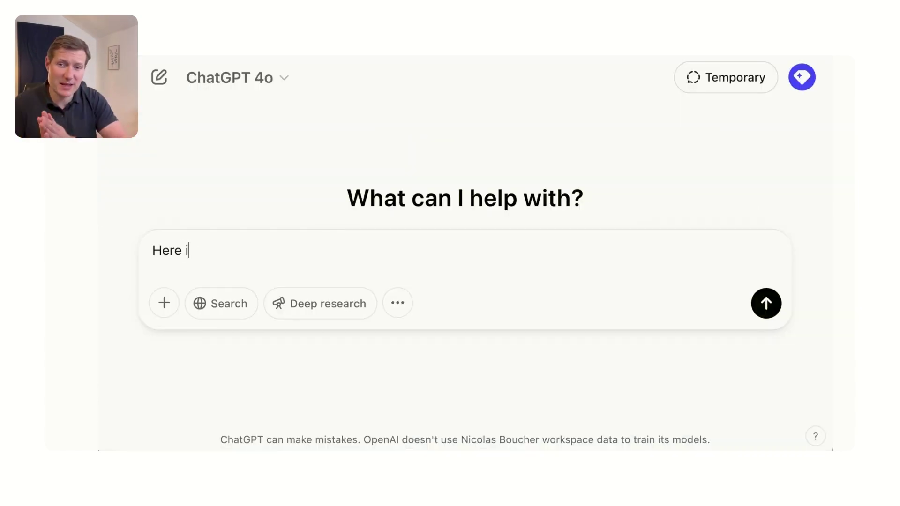
{"action": "type", "text": "at"}
{"action": "key", "text": "ctrl+v"}
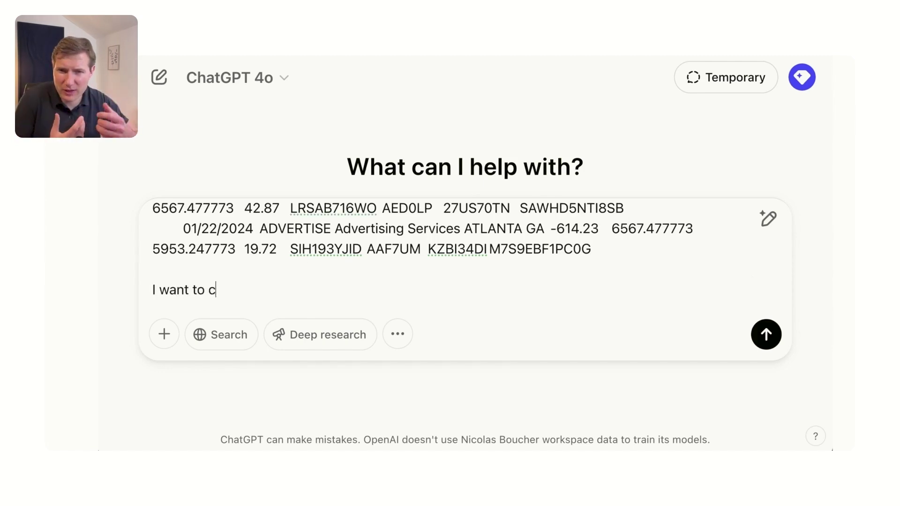
{"action": "type", "text": "lidate all the tabs in one."}
{"action": "key", "text": "shift+Return"}
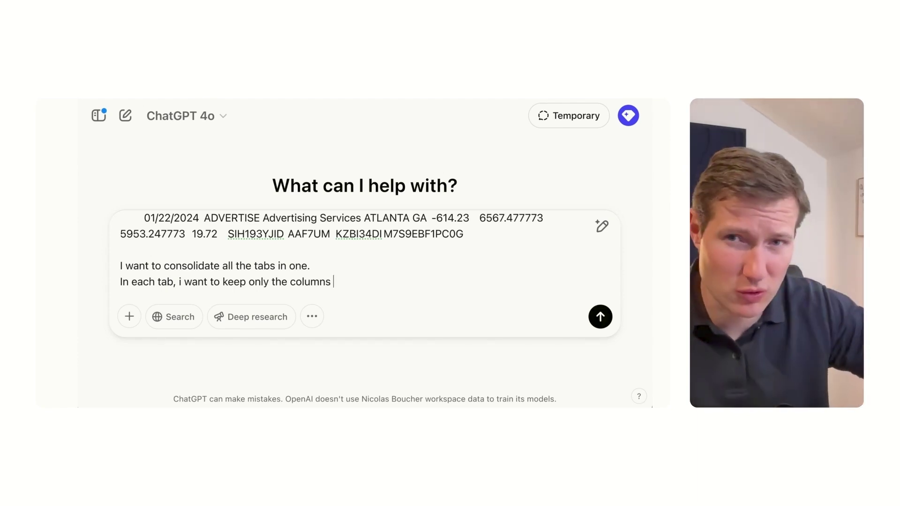
Specify keeping columns C, D and E and adding per-tab cardholder details, then send the request
{"action": "key", "text": "super+Tab"}
{"action": "left_click", "coordinate": [274, 169]}
{"action": "left_click", "coordinate": [188, 169], "text": "shift"}
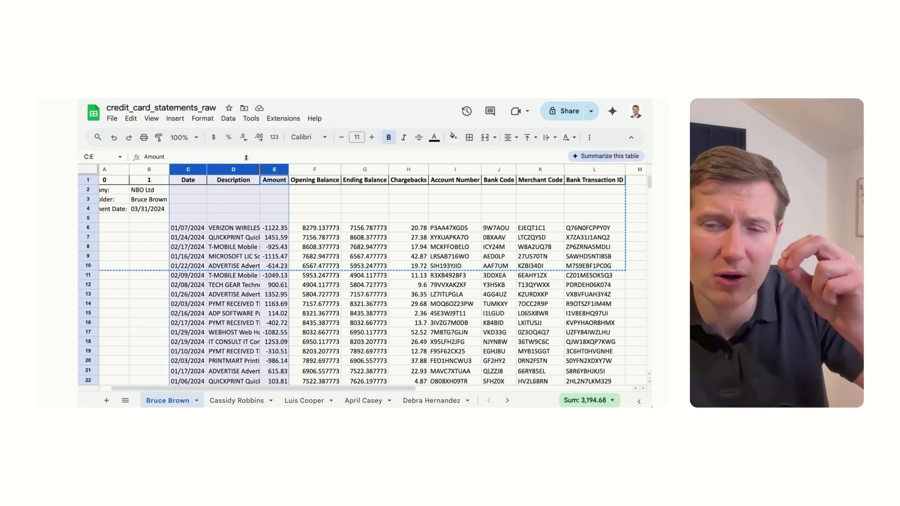
{"action": "key", "text": "super+Tab"}
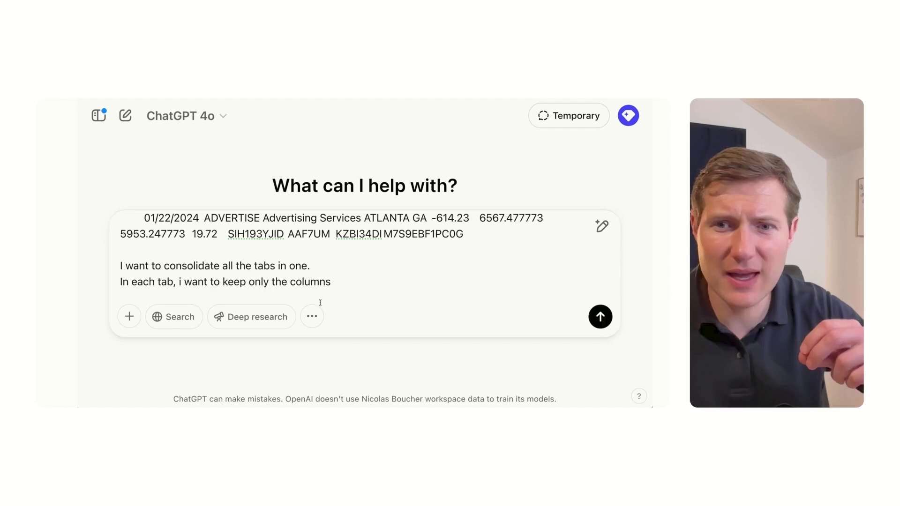
{"action": "type", "text": "C, D and E"}
{"action": "key", "text": "shift+Return"}
{"action": "type", "text": "I "}
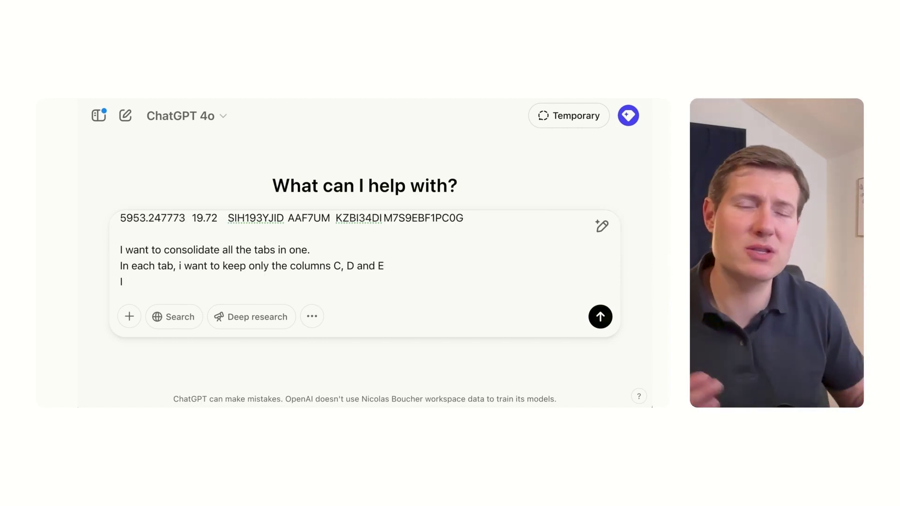
{"action": "type", "text": "n each tab, i also want to remove the lines 3, 4, 5."}
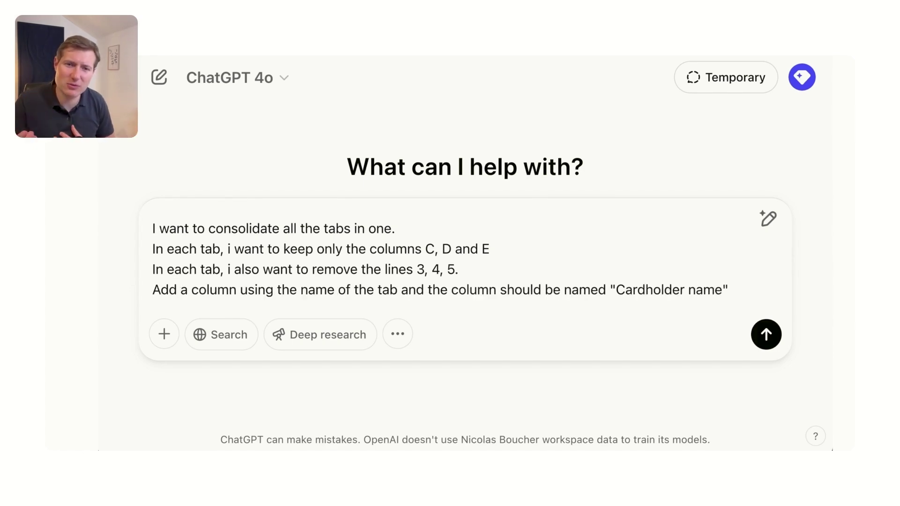
{"action": "key", "text": "shift+Return"}
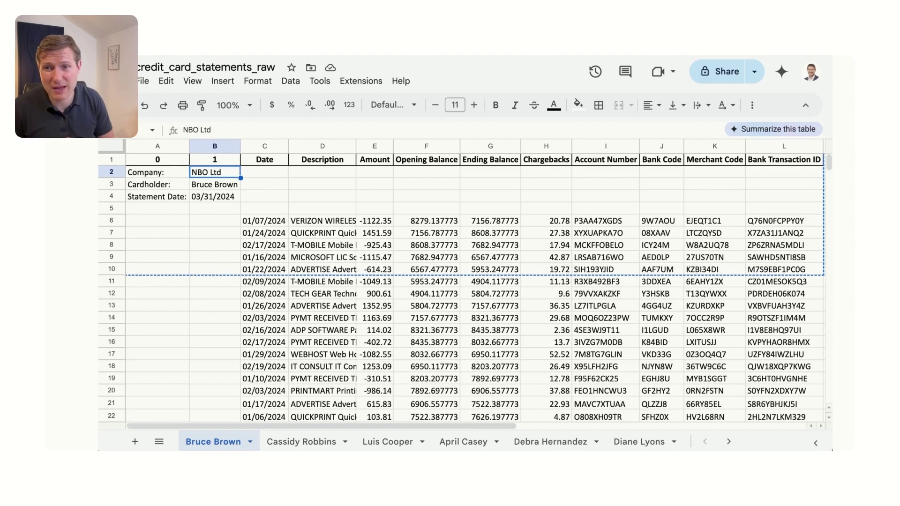
{"action": "key", "text": "ctrl+Tab"}
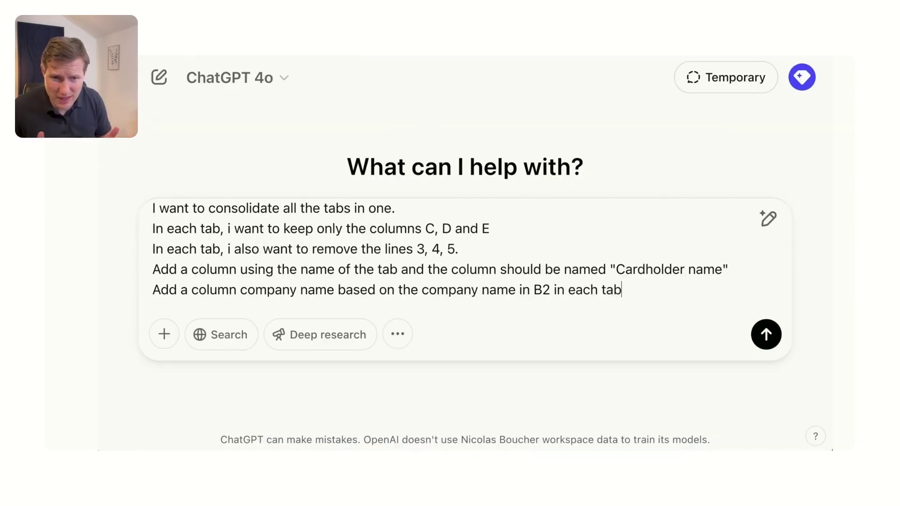
{"action": "key", "text": "shift+Return"}
{"action": "key", "text": "shift+Return"}
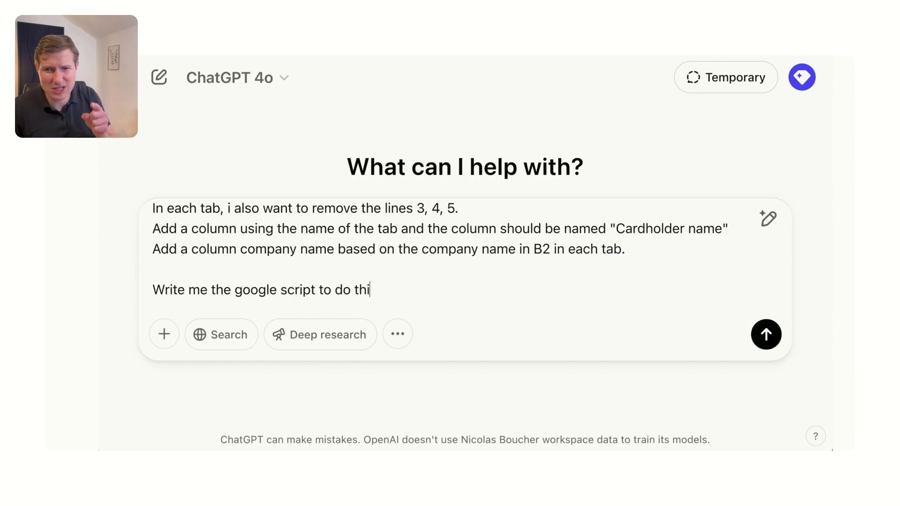
{"action": "key", "text": "Return"}
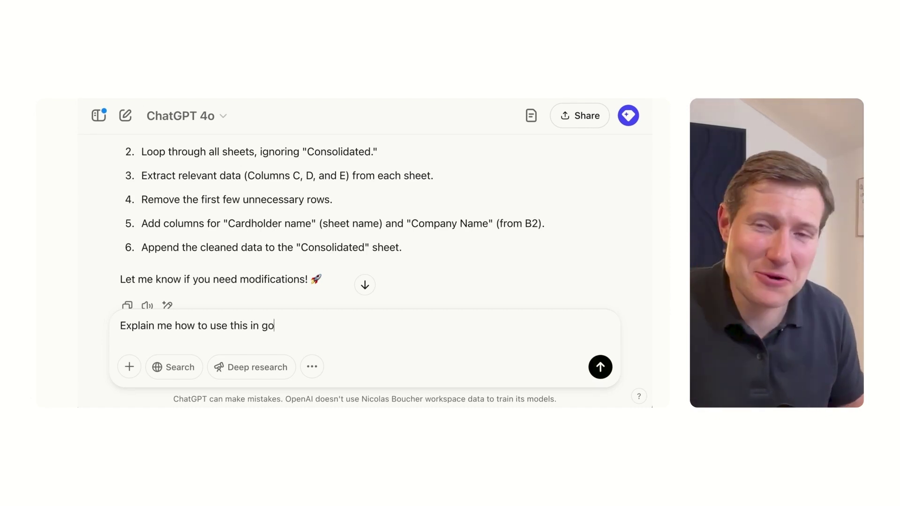
Ask ChatGPT where the script should go in the Google sheet
{"action": "type", "text": "ogle sheet?"}
{"action": "key", "text": "shift+Return"}
{"action": "type", "text": "Where should i put the script?"}
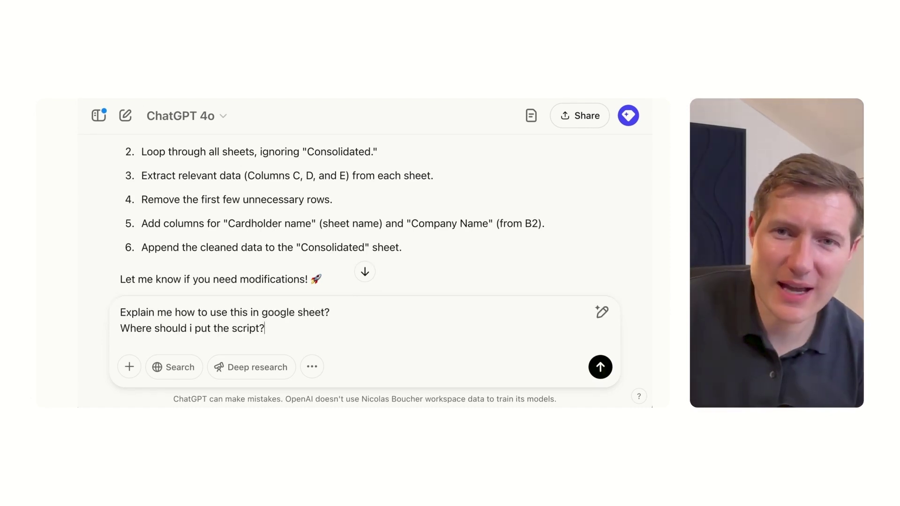
{"action": "key", "text": "Return"}
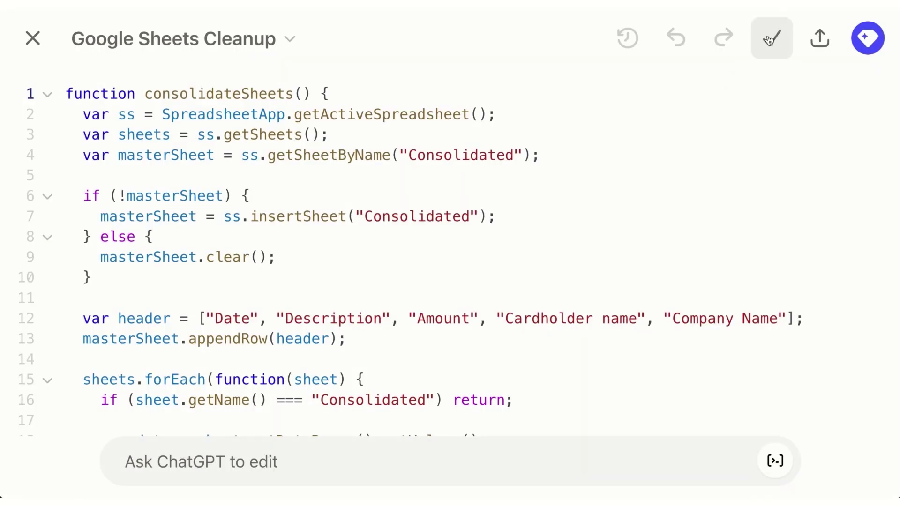
Open Apps Script from Extensions, save the pasted project and rename it to 'Data'
{"action": "left_click", "coordinate": [296, 44]}
{"action": "left_click", "coordinate": [340, 119]}
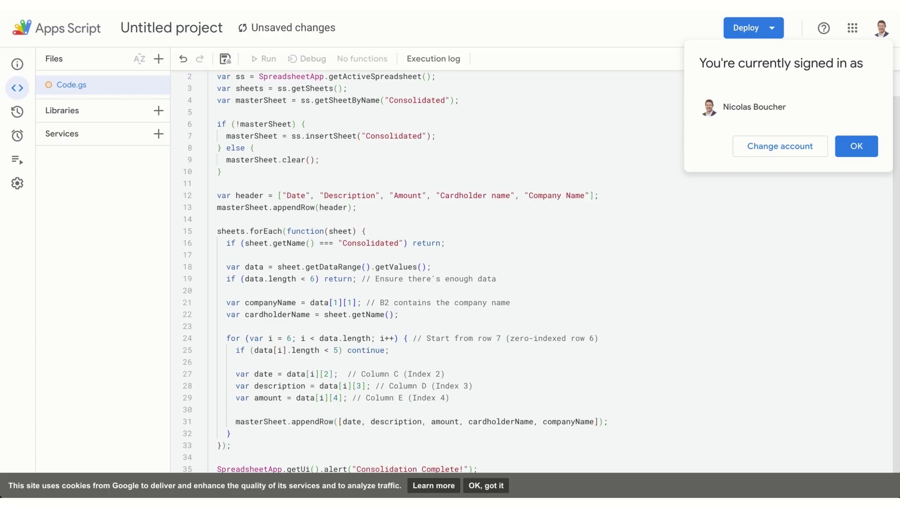
{"action": "left_click", "coordinate": [224, 59]}
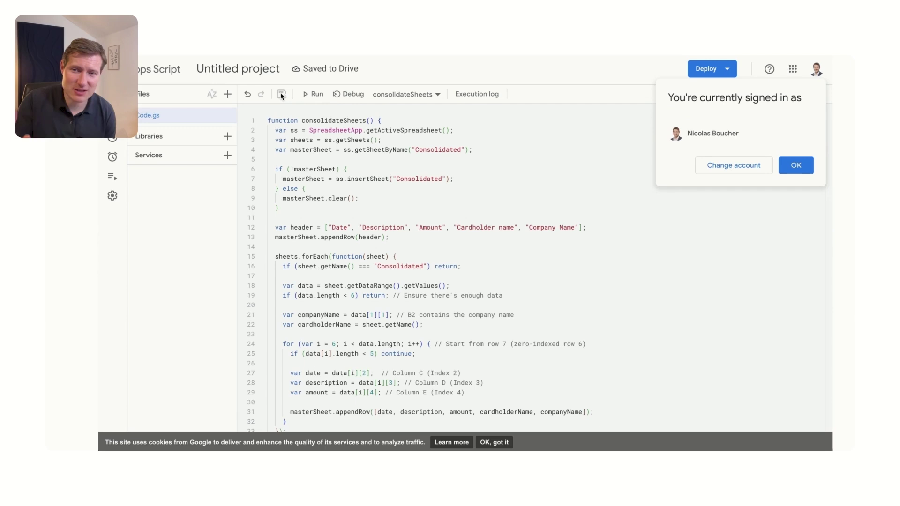
{"action": "left_click", "coordinate": [267, 73]}
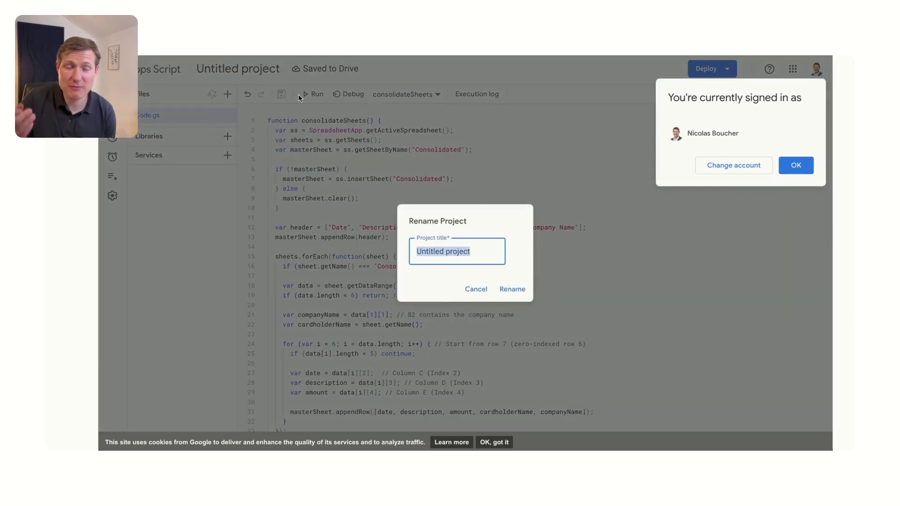
{"action": "type", "text": "Data"}
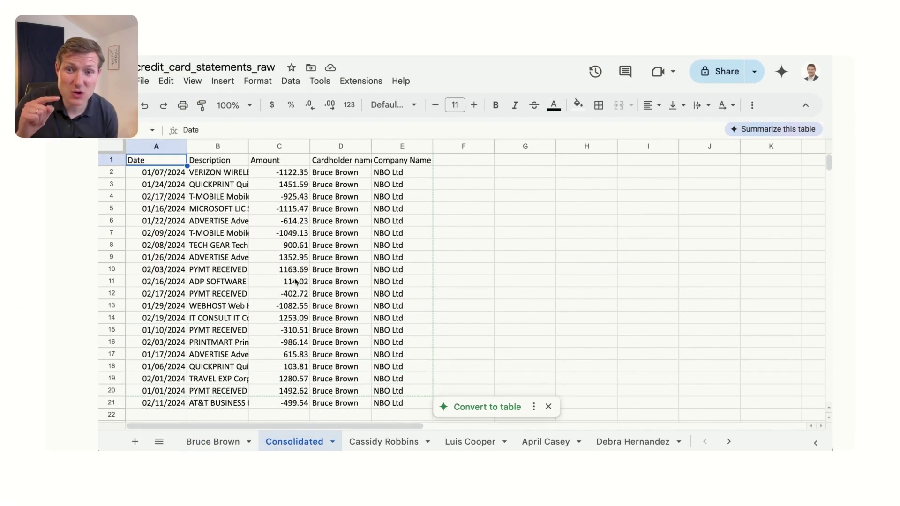
Autofit the Description column in the Consolidated sheet and scroll through the merged transactions
{"action": "double_click", "coordinate": [249, 146]}
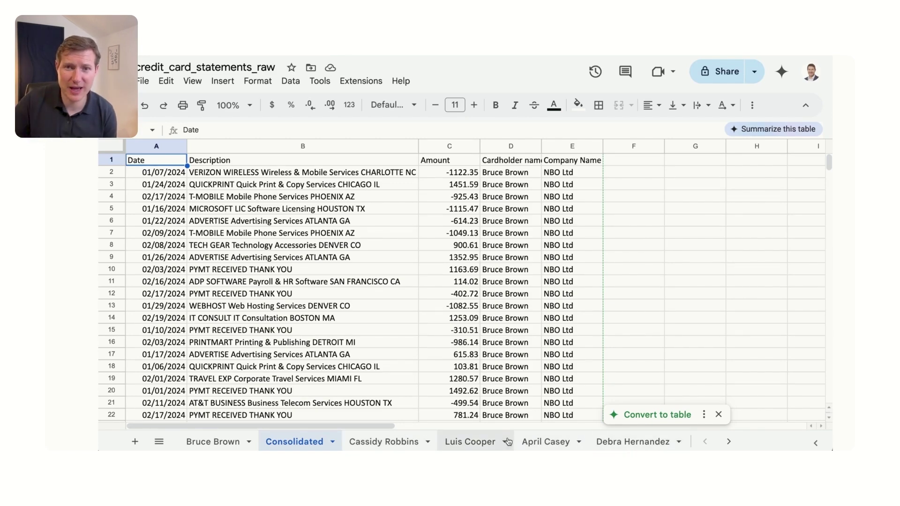
{"action": "scroll", "coordinate": [347, 355], "scroll_direction": "down", "scroll_amount": 15}
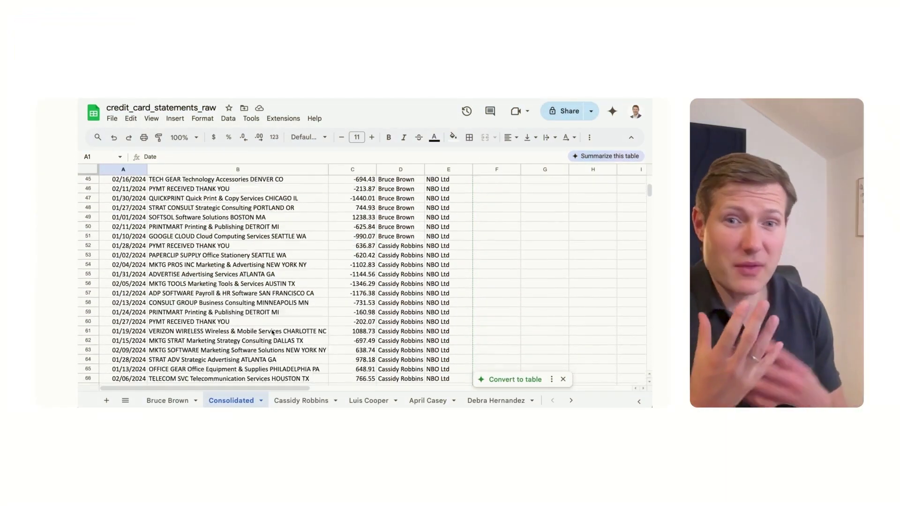
{"action": "scroll", "coordinate": [272, 333], "scroll_direction": "down", "scroll_amount": 20}
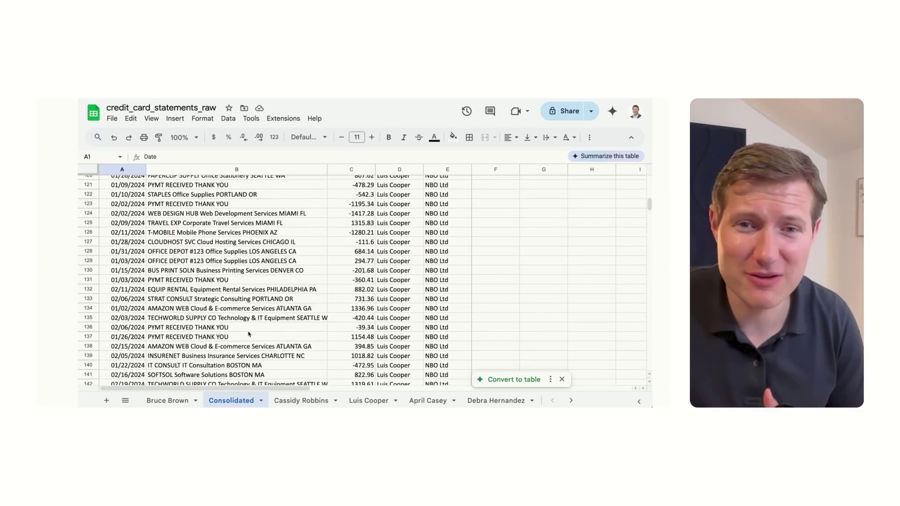
{"action": "scroll", "coordinate": [249, 334], "scroll_direction": "down", "scroll_amount": 20}
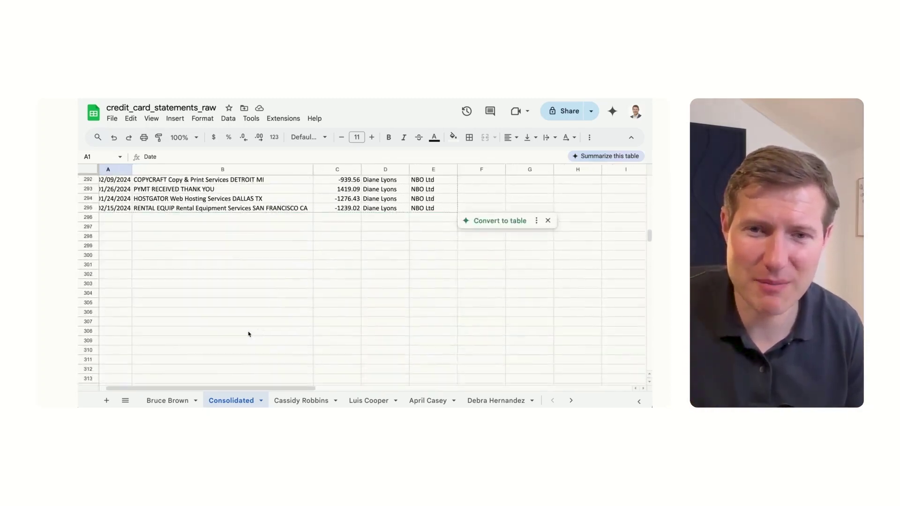
{"action": "scroll", "coordinate": [249, 333], "scroll_direction": "up", "scroll_amount": 5}
{"action": "scroll", "coordinate": [356, 401], "scroll_direction": "right", "scroll_amount": 5}
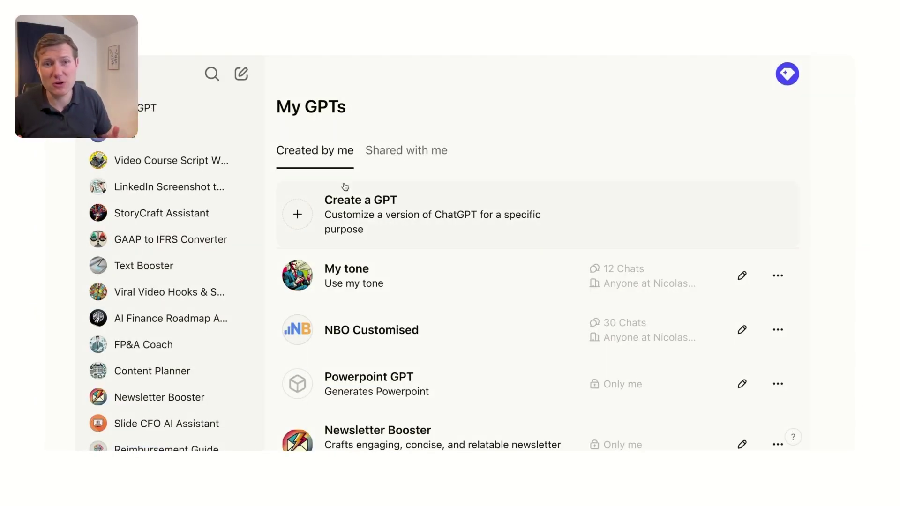
Start a new GPT in Create mode and describe it as an expense categorizer for credit card transactions
{"action": "left_click", "coordinate": [300, 217]}
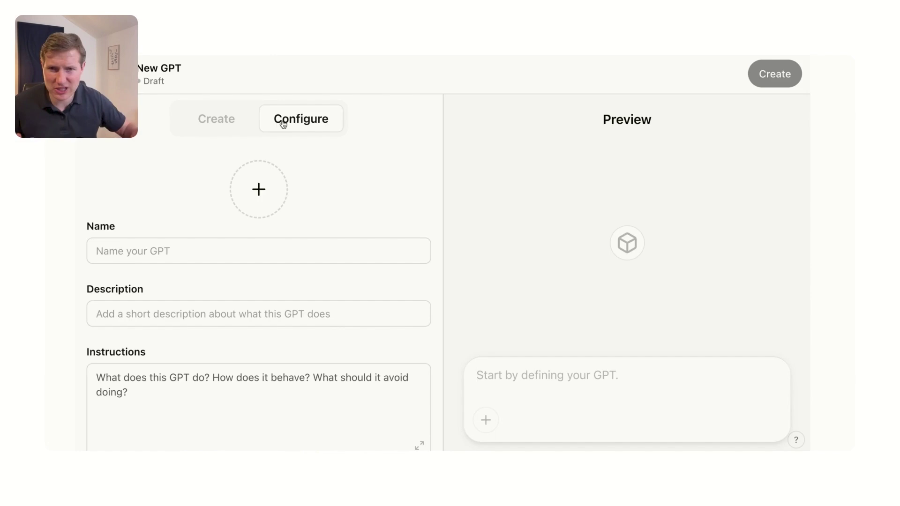
{"action": "left_click", "coordinate": [212, 121]}
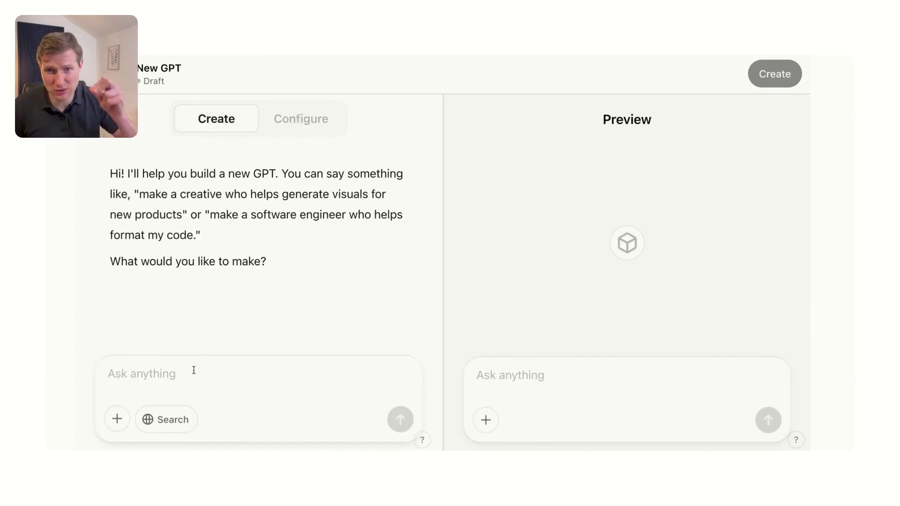
{"action": "type", "text": "ou to be my expense categorizer.  I am going to give you a file with Credit card transactions and"}
{"action": "type", "text": " you"}
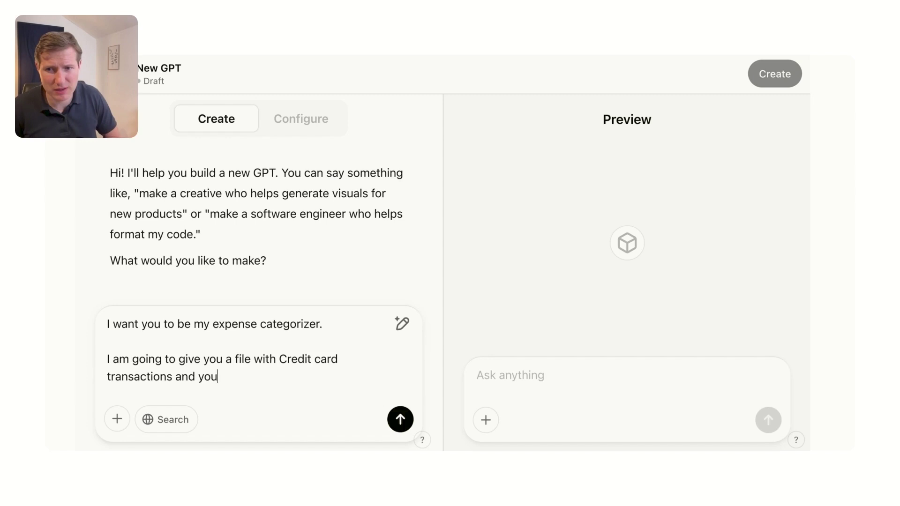
{"action": "type", "text": "will need to categorize it based on the following categories:"}
{"action": "key", "text": "shift+Return"}
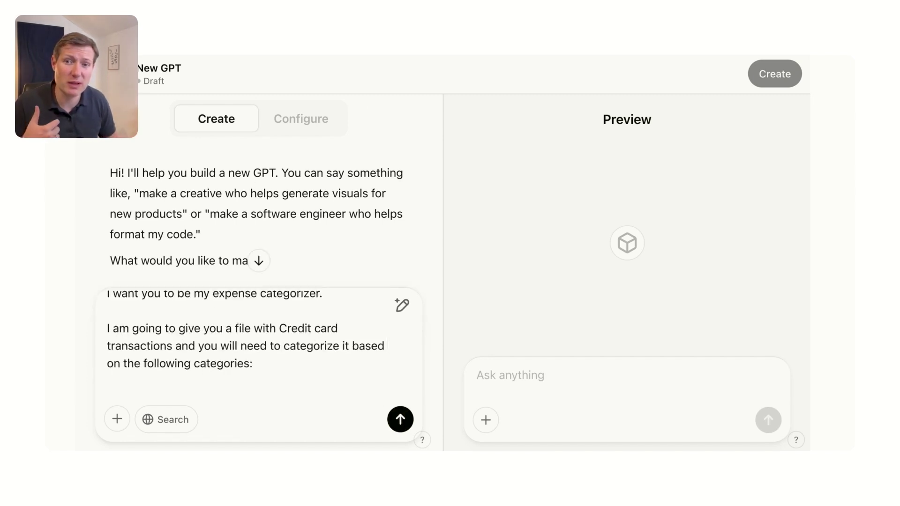
Paste the expense category list from the sheet into the instructions and send them
{"action": "key", "text": "super+Tab"}
{"action": "key", "text": "super+c"}
{"action": "key", "text": "super+Tab"}
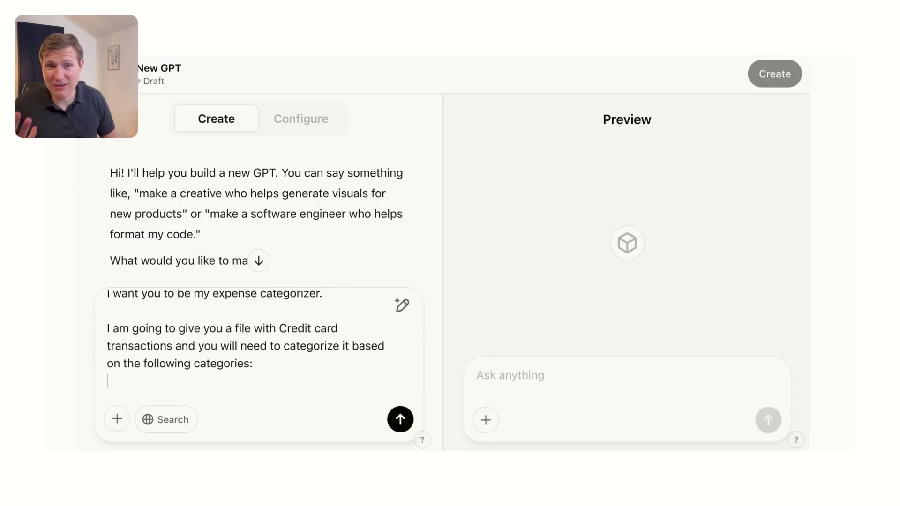
{"action": "key", "text": "super+v"}
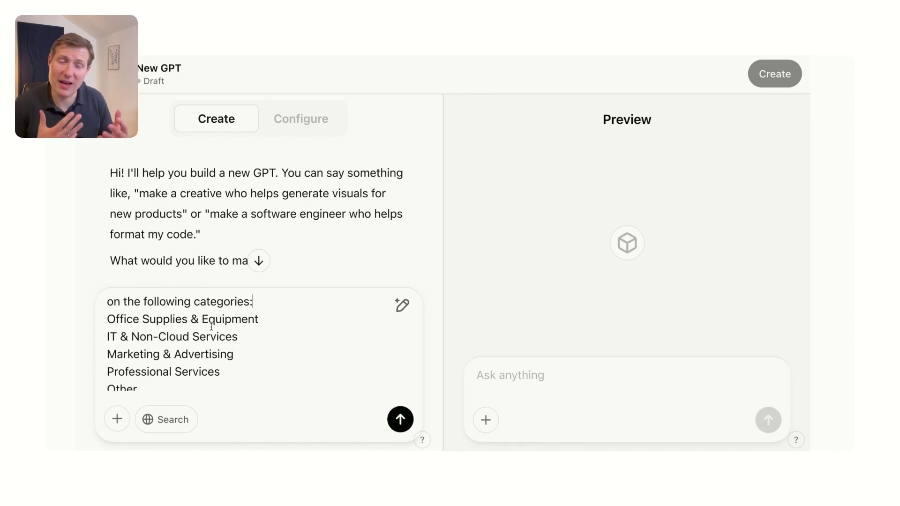
{"action": "key", "text": "Return"}
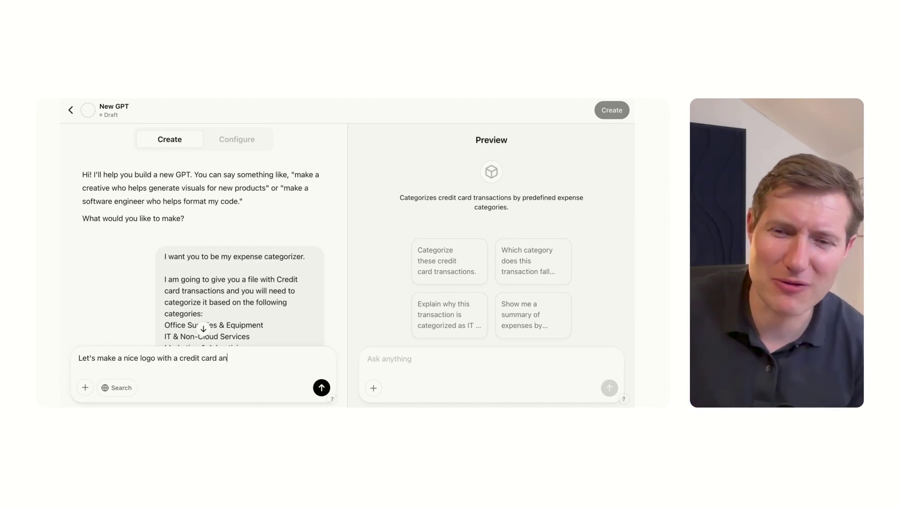
Request a credit card and dollar sign logo, name the GPT 'Expense categorizer', and create it
{"action": "type", "text": "d a dollar"}
{"action": "key", "text": "Return"}
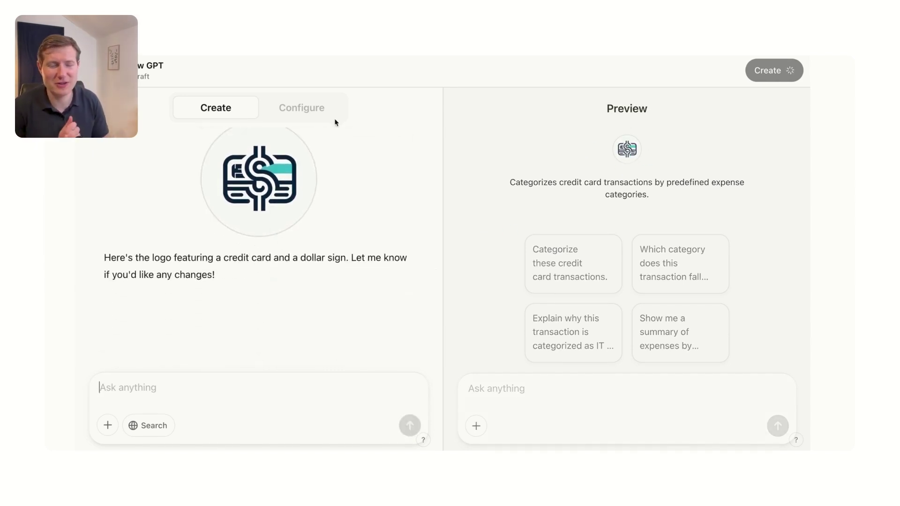
{"action": "left_click", "coordinate": [286, 109]}
{"action": "left_click", "coordinate": [219, 218]}
{"action": "type", "text": "Expense categorizer"}
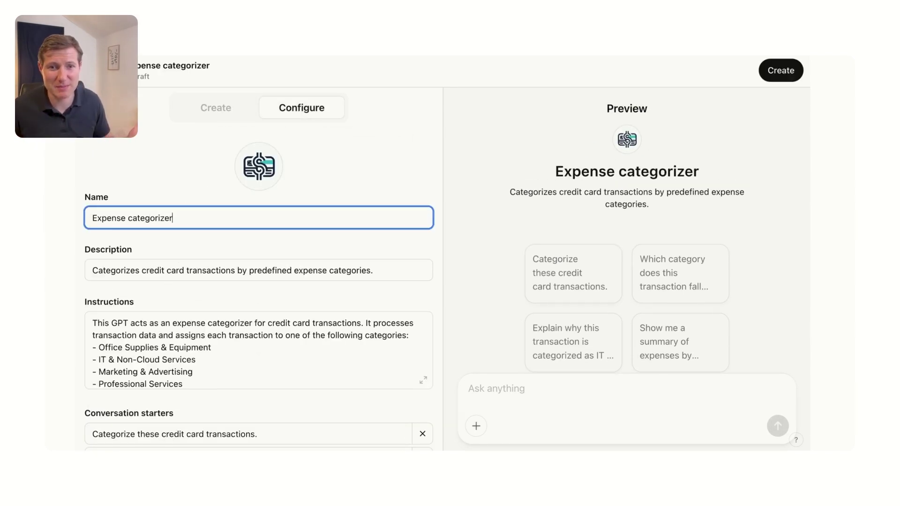
{"action": "scroll", "coordinate": [258, 349], "scroll_direction": "down", "scroll_amount": 3}
{"action": "left_click", "coordinate": [778, 70]}
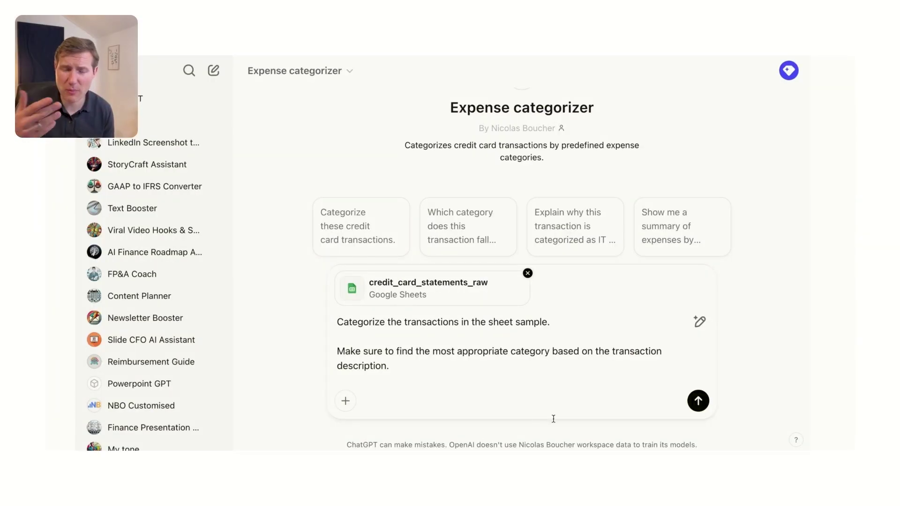
Send the request to categorize every transaction in the attached credit_card_statements_raw sheet
{"action": "left_click", "coordinate": [698, 400]}
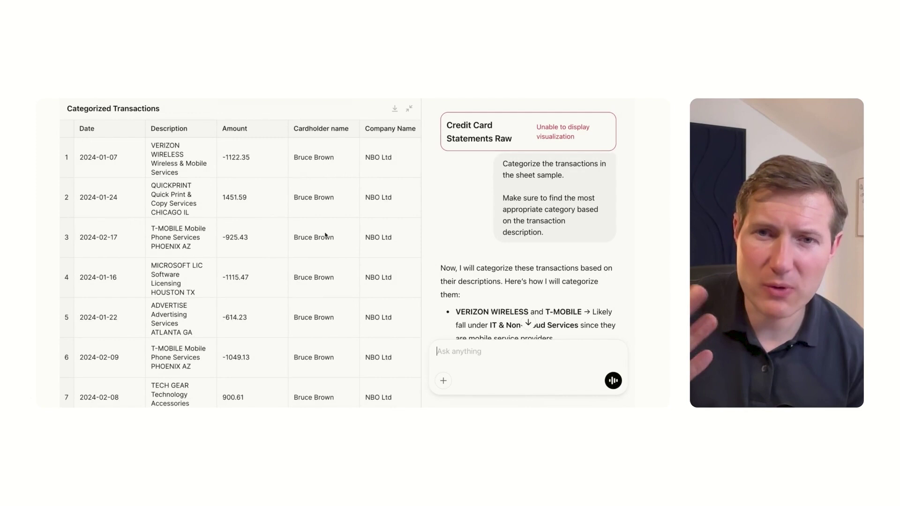
{"action": "scroll", "coordinate": [321, 238], "scroll_direction": "right", "scroll_amount": 5}
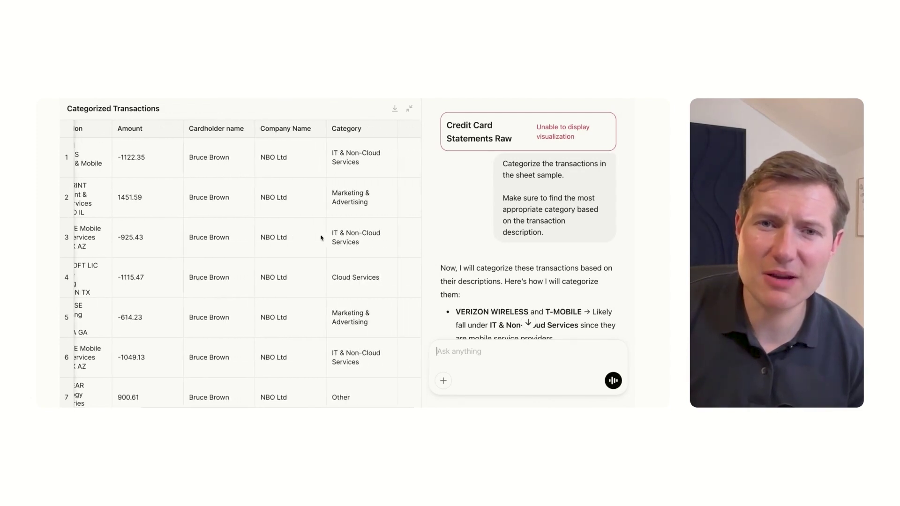
{"action": "scroll", "coordinate": [321, 238], "scroll_direction": "down", "scroll_amount": 10}
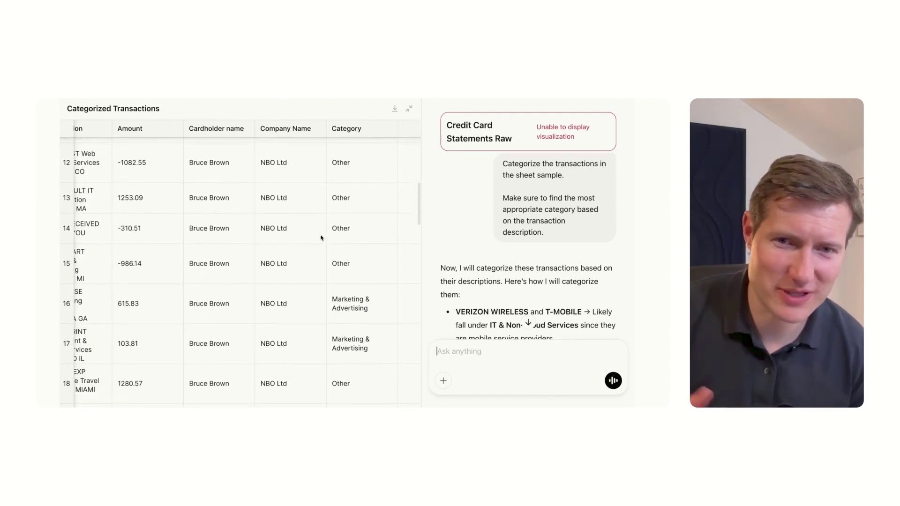
{"action": "scroll", "coordinate": [351, 289], "scroll_direction": "down", "scroll_amount": 7}
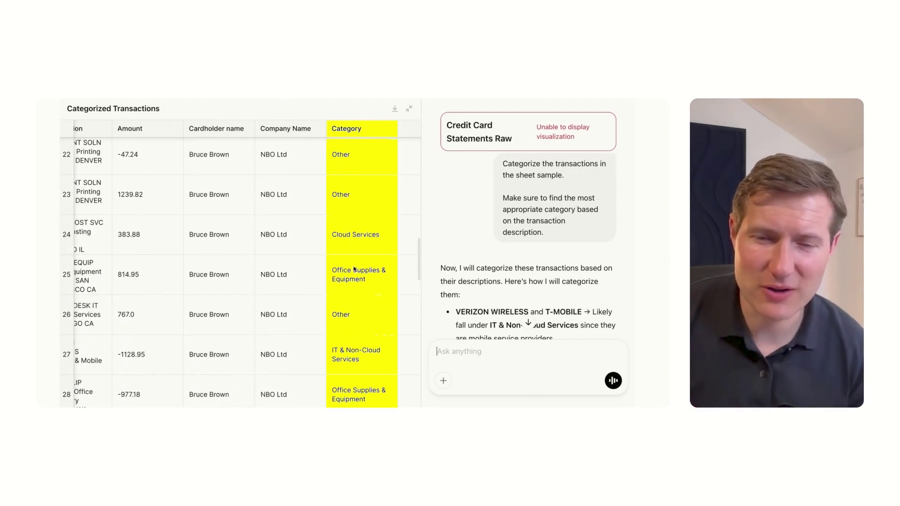
{"action": "scroll", "coordinate": [358, 315], "scroll_direction": "down", "scroll_amount": 10}
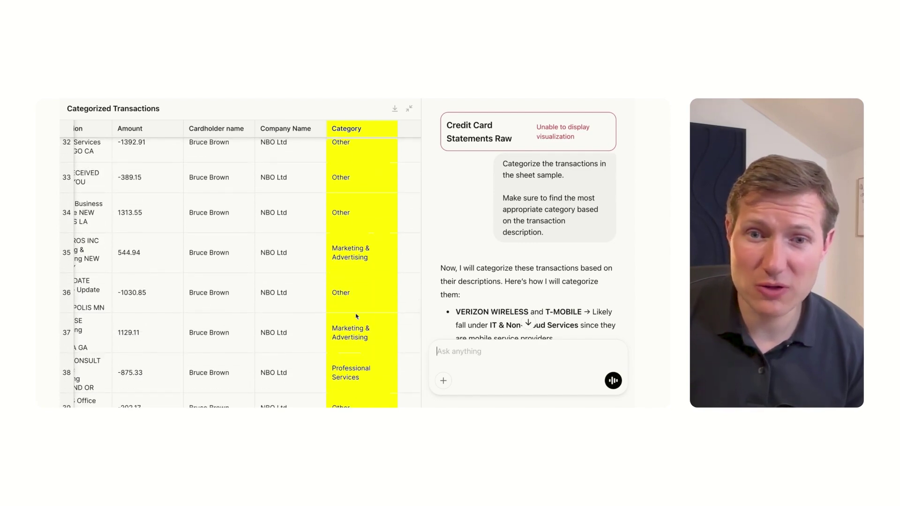
{"action": "scroll", "coordinate": [281, 301], "scroll_direction": "up", "scroll_amount": 20}
{"action": "scroll", "coordinate": [281, 302], "scroll_direction": "left", "scroll_amount": 3}
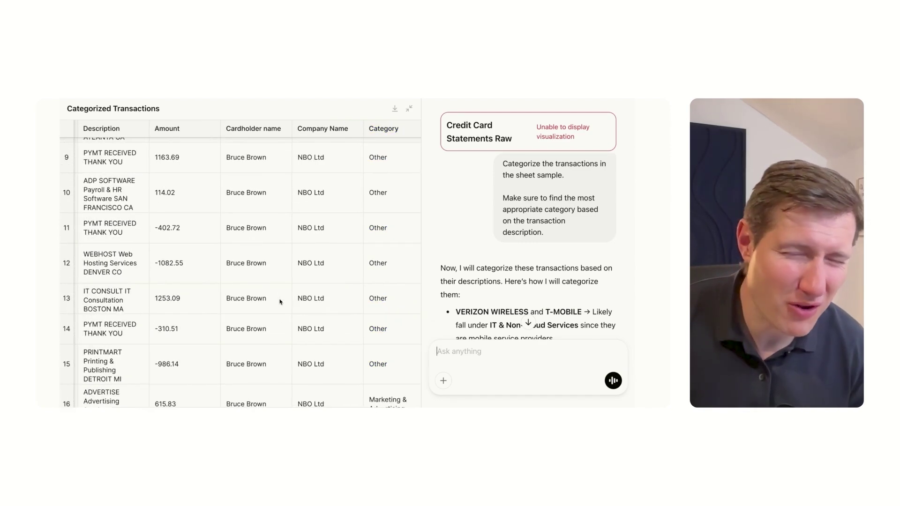
{"action": "key", "text": "Escape"}
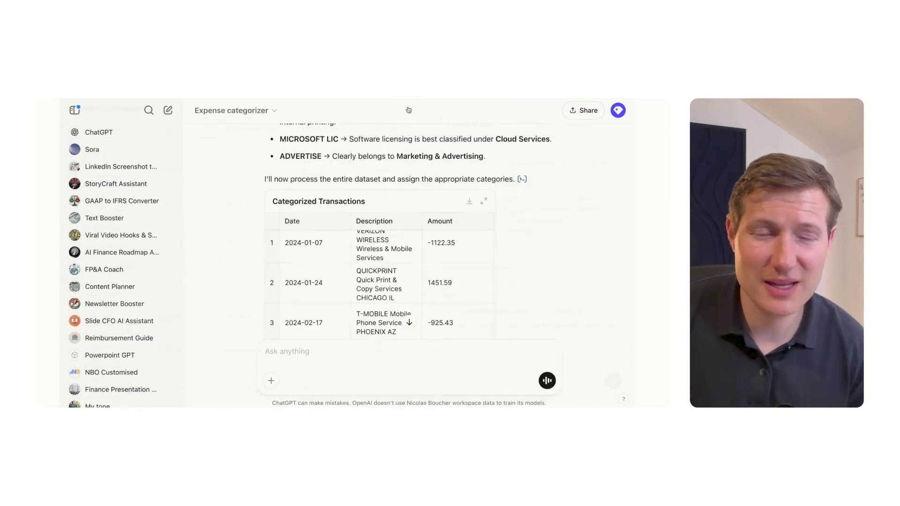
Ask the GPT to review transactions categorized as Other and scroll through the refined table
{"action": "type", "text": "Rev"}
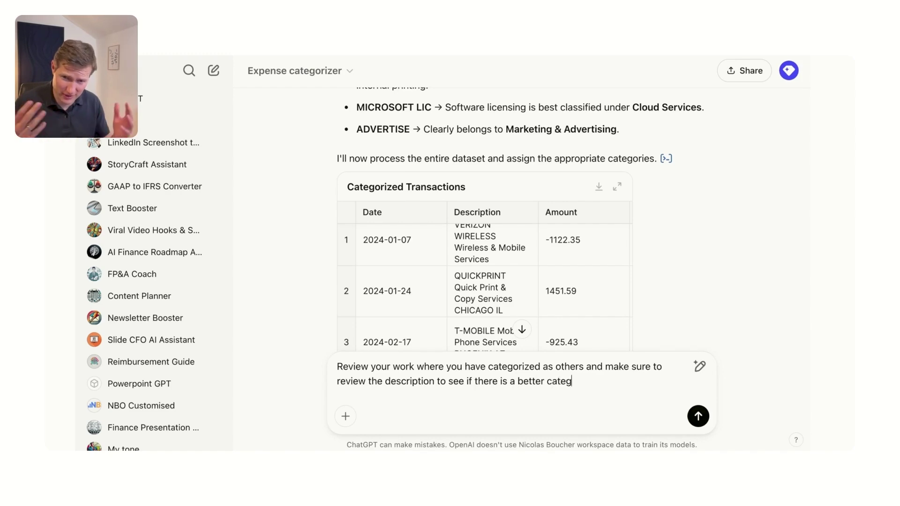
{"action": "key", "text": "Return"}
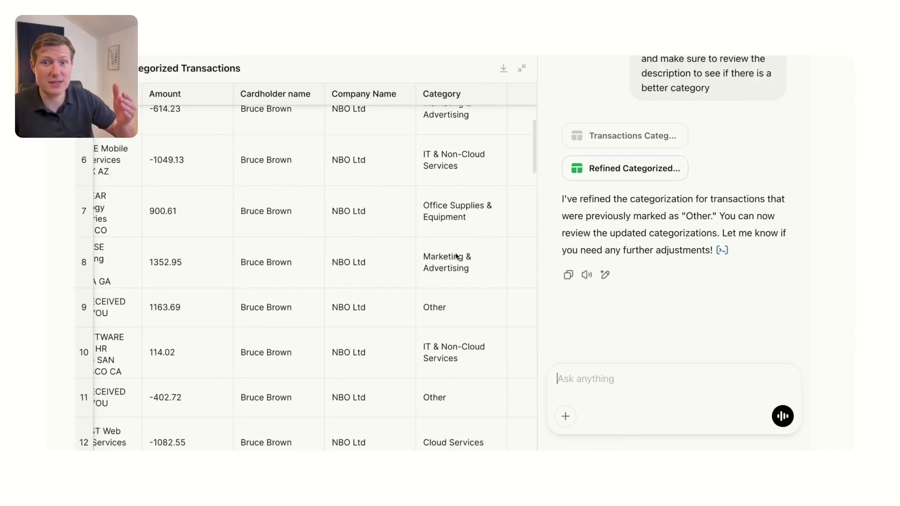
{"action": "scroll", "coordinate": [456, 255], "scroll_direction": "down", "scroll_amount": 10}
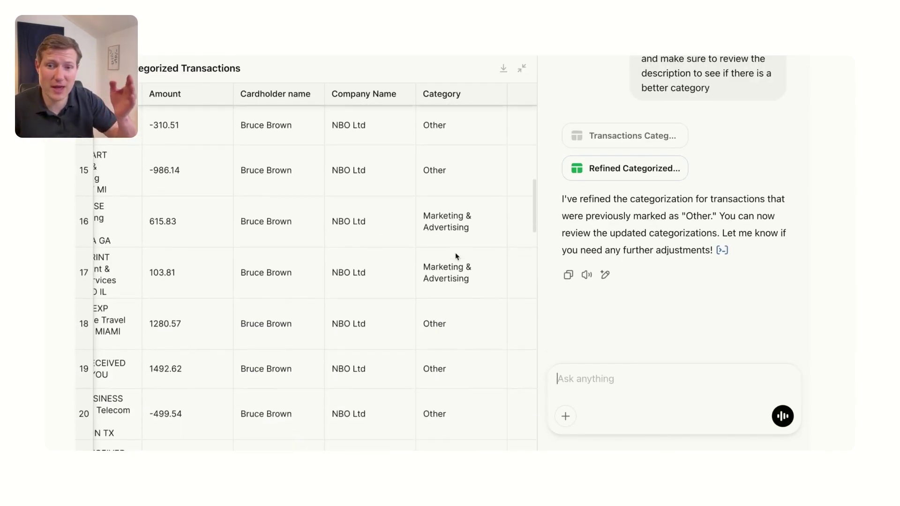
{"action": "scroll", "coordinate": [456, 256], "scroll_direction": "left", "scroll_amount": 2}
{"action": "scroll", "coordinate": [455, 256], "scroll_direction": "down", "scroll_amount": 3}
{"action": "scroll", "coordinate": [456, 256], "scroll_direction": "right", "scroll_amount": 2}
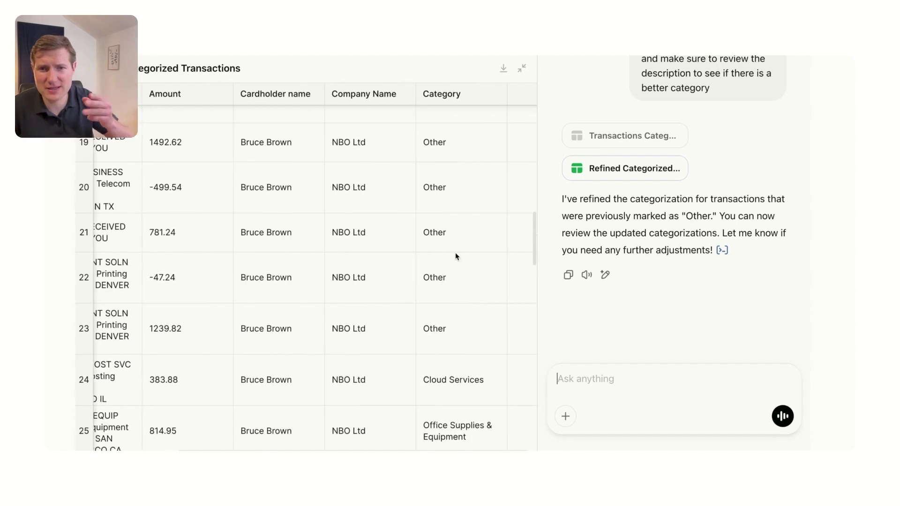
{"action": "scroll", "coordinate": [455, 256], "scroll_direction": "down", "scroll_amount": 7}
{"action": "scroll", "coordinate": [455, 256], "scroll_direction": "down", "scroll_amount": 9}
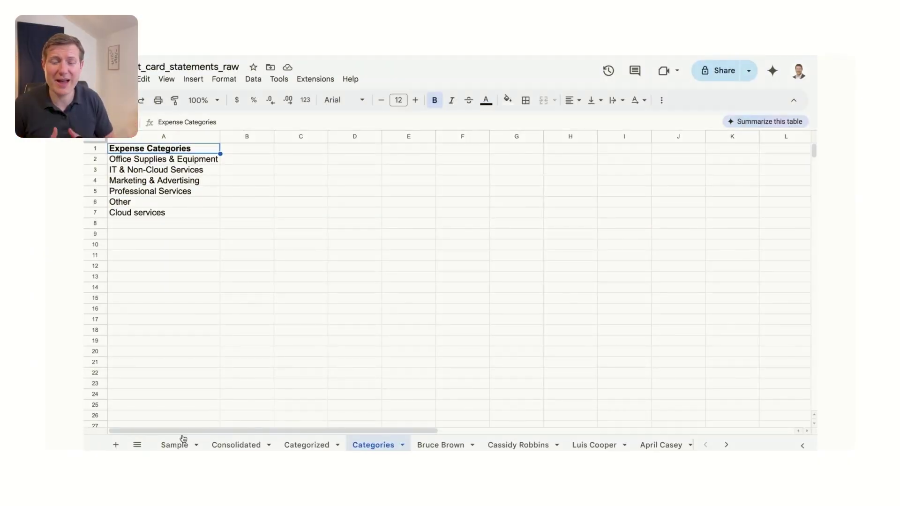
{"action": "left_click", "coordinate": [183, 440]}
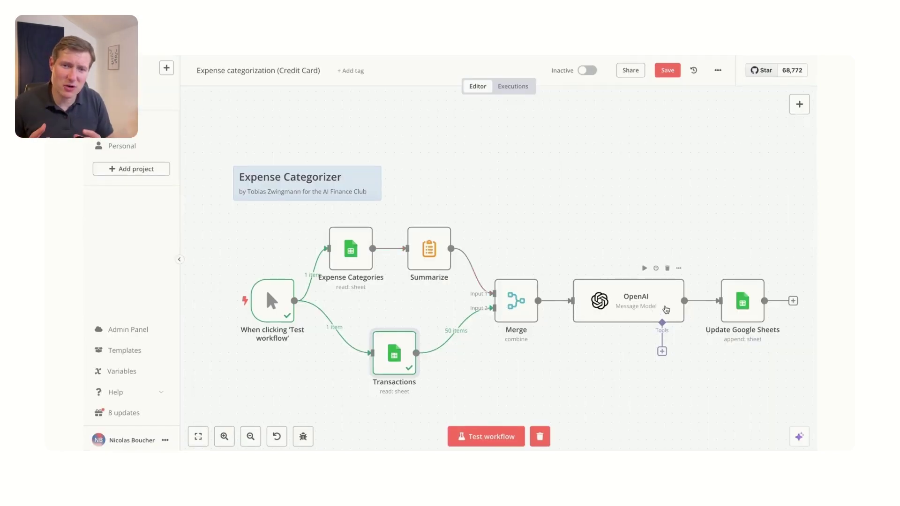
{"action": "double_click", "coordinate": [666, 310]}
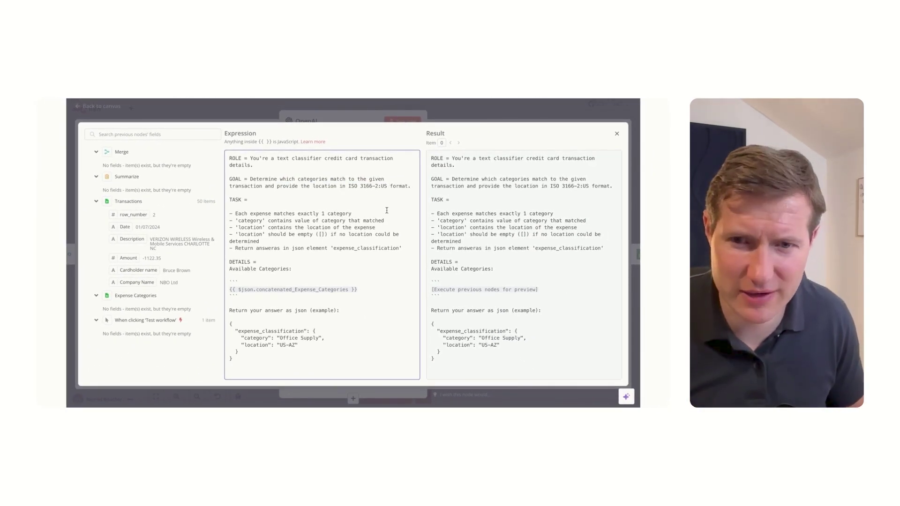
{"action": "left_click_drag", "start_coordinate": [184, 244], "coordinate": [157, 249]}
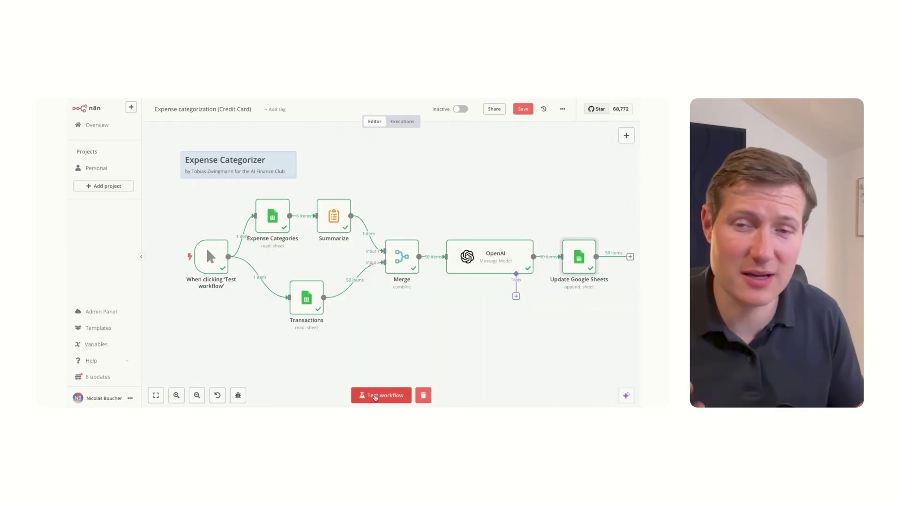
Run the full n8n workflow and check the OpenAI node's categories and locations for all 50 transactions
{"action": "left_click", "coordinate": [374, 397]}
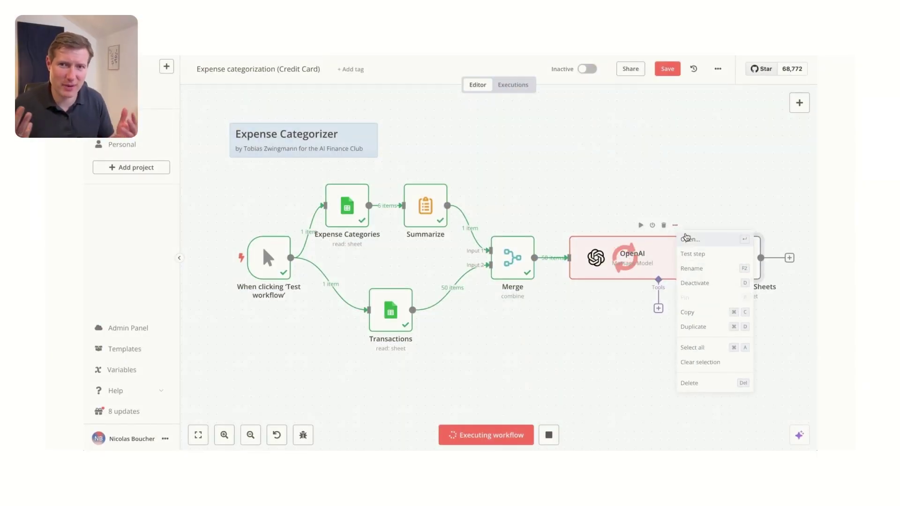
{"action": "left_click", "coordinate": [687, 239]}
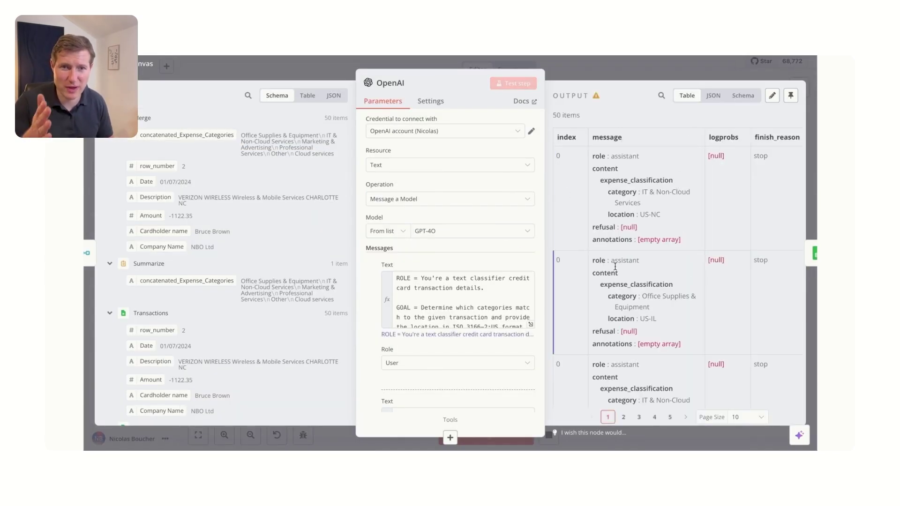
{"action": "left_click", "coordinate": [633, 70]}
Review the Categorized sheet's Expense Category and Expense Location values in columns F and G
{"action": "key", "text": "ctrl+Tab"}
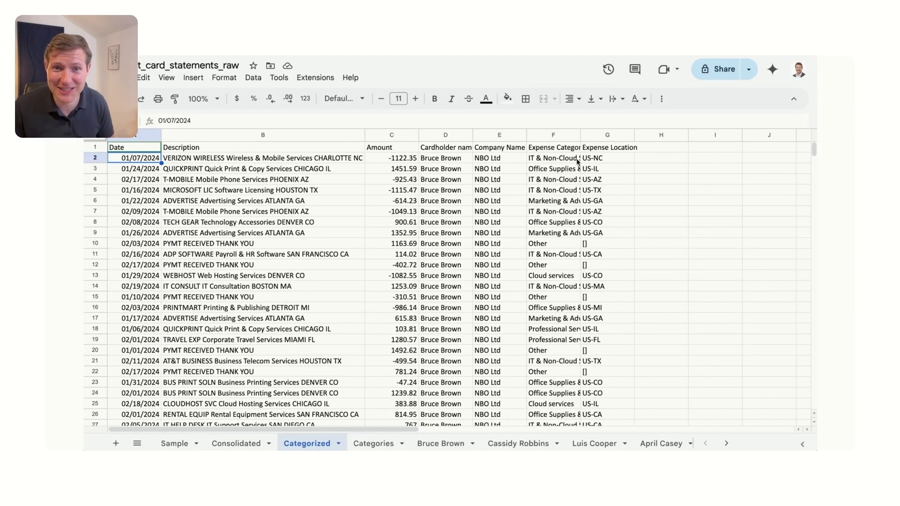
{"action": "scroll", "coordinate": [631, 316], "scroll_direction": "down", "scroll_amount": 5}
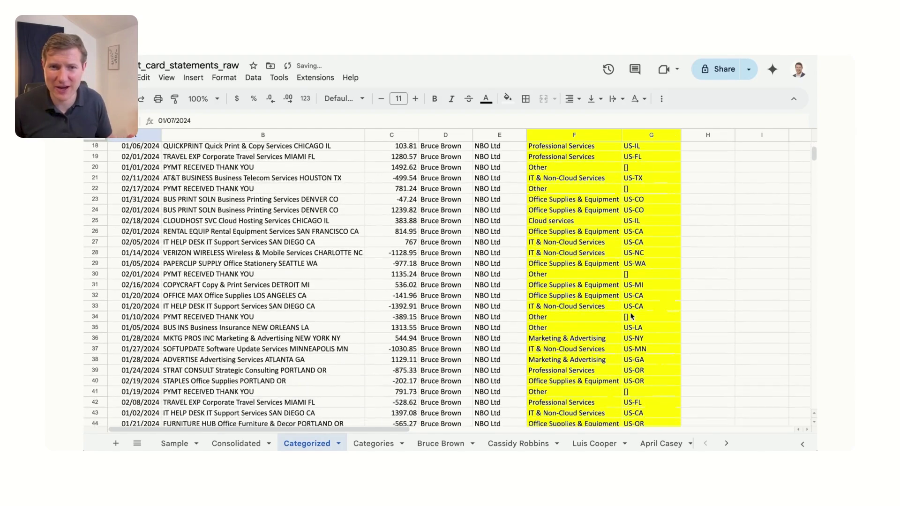
{"action": "scroll", "coordinate": [632, 316], "scroll_direction": "down", "scroll_amount": 6}
{"action": "scroll", "coordinate": [631, 317], "scroll_direction": "up", "scroll_amount": 12}
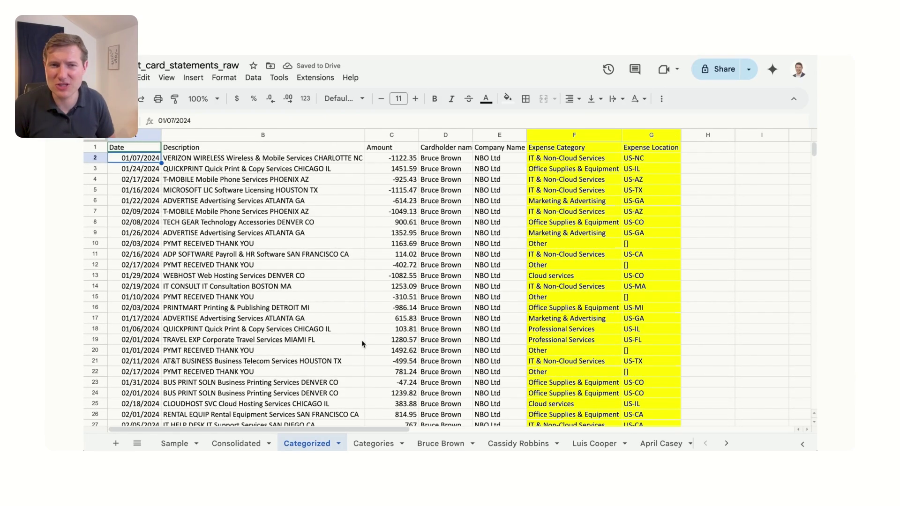